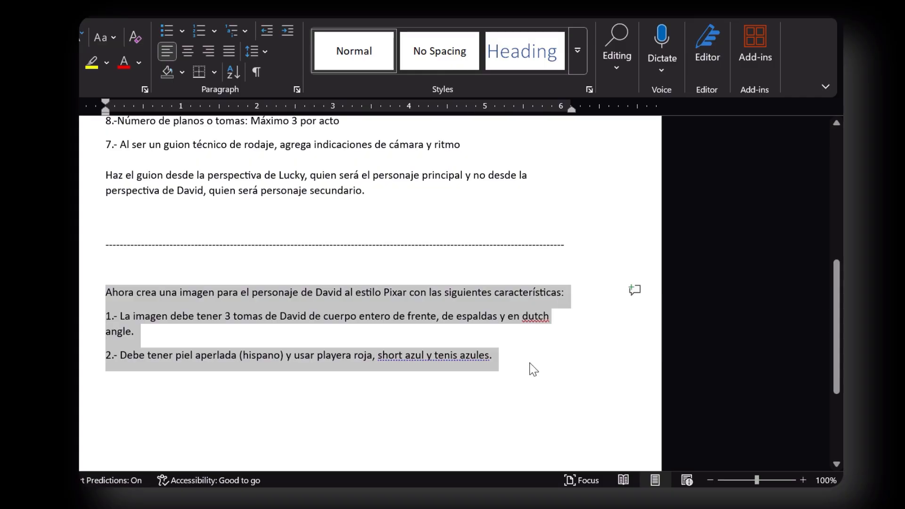
Switch to Gemini and request a Pixar-style David in three full-body shots with piel aperlada (hispano), red shirt, blue shorts and blue sneakers
{"action": "key", "text": "alt+Tab"}
{"action": "left_click", "coordinate": [242, 388]}
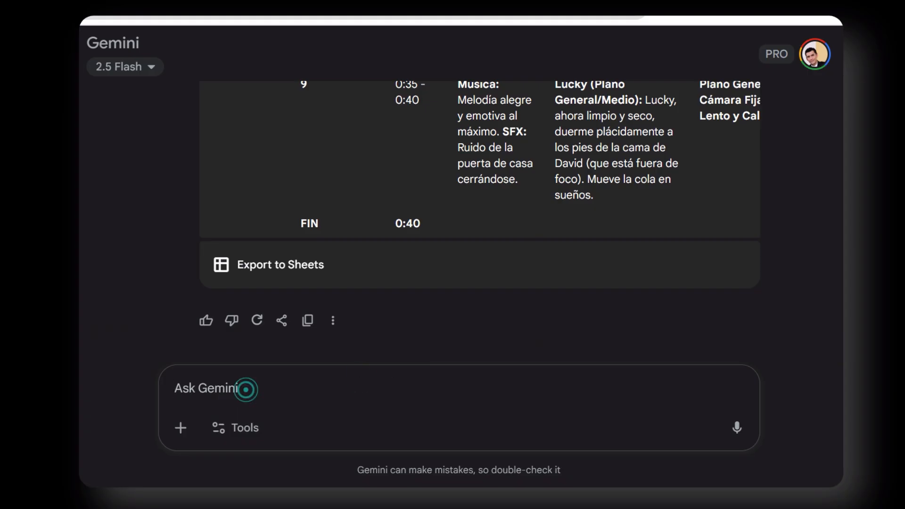
{"action": "type", "text": "Ahora crea una imagen para el personaje de David al estilo Pixar con las siguientes características: 1.- La imagen debe tener 3 tomas de David de cuerpo entero de frente, de espaldas y en dutch angle. 2.- Debe tener piel aperlada (hispano) y usar playera roja, short azul y tenis azules."}
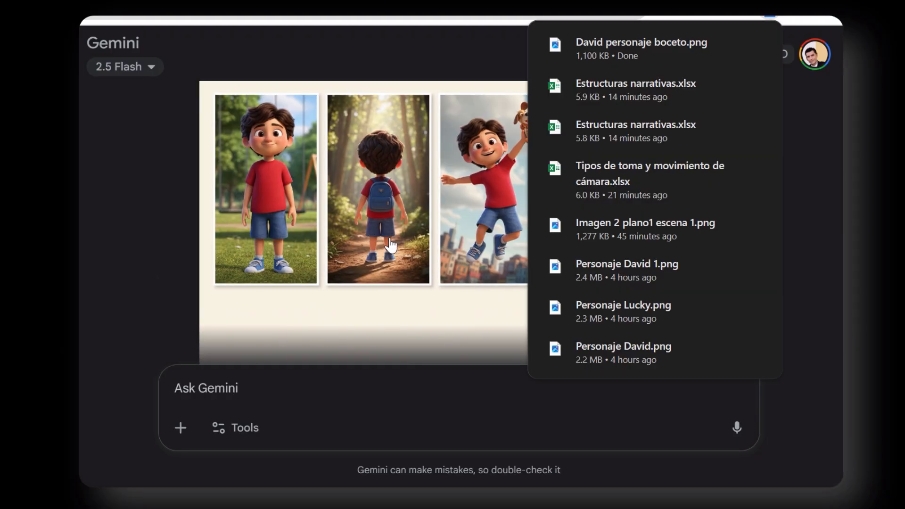
{"action": "left_click", "coordinate": [393, 240]}
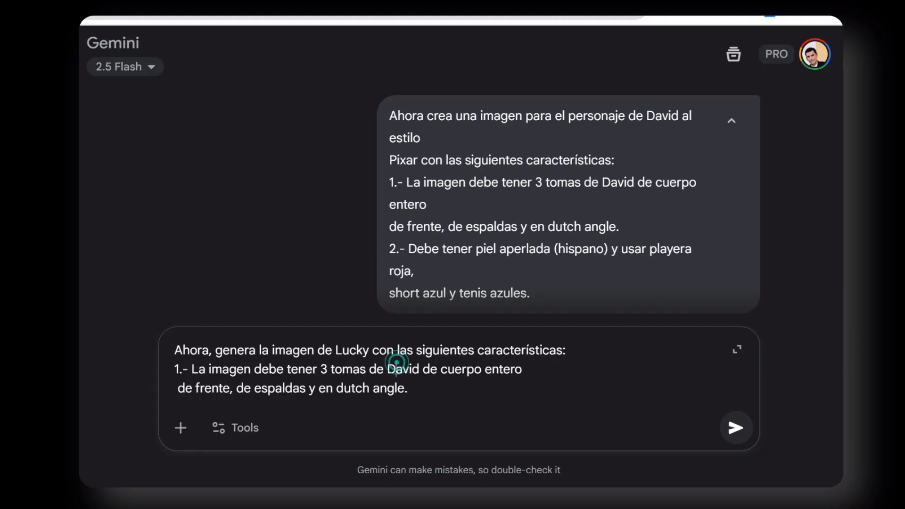
Replace David with Lucky in the three-shot line of the new prompt and generate Lucky's full-body character image
{"action": "double_click", "coordinate": [403, 369]}
{"action": "type", "text": "Lucky de cuerpo entero"}
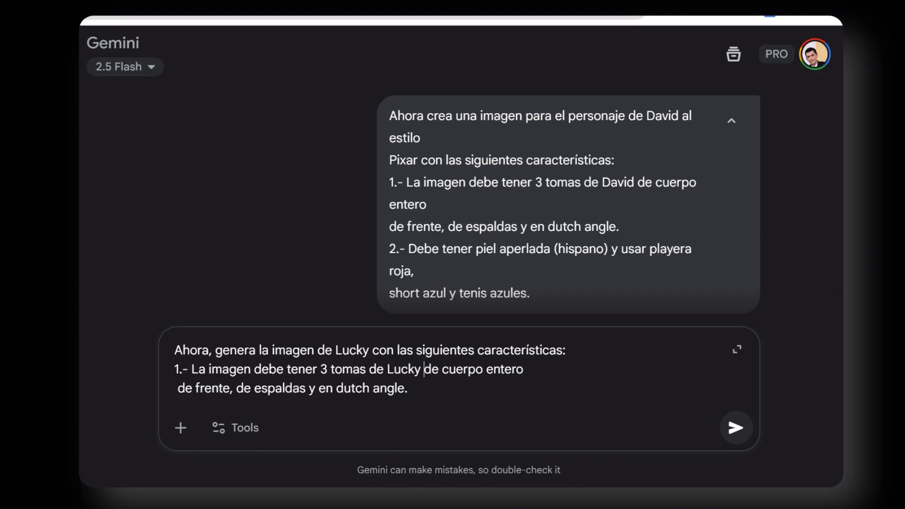
{"action": "key", "text": "Return"}
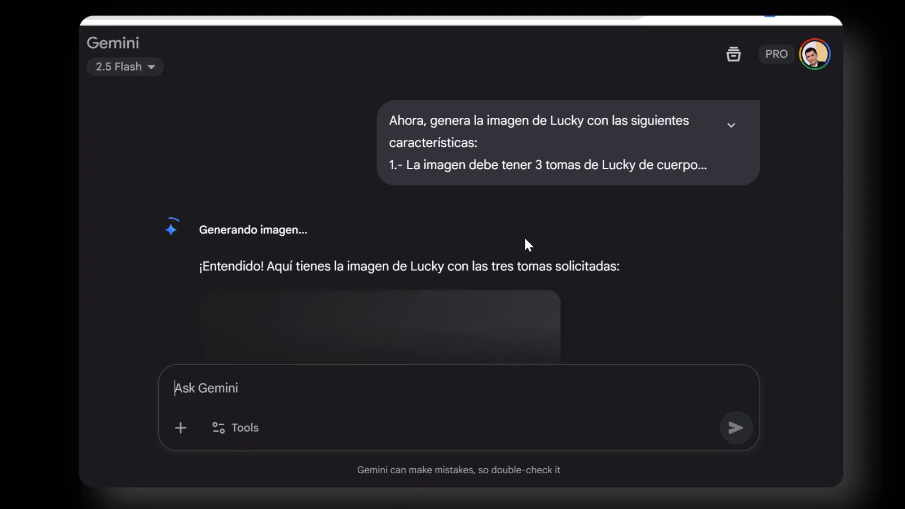
{"action": "scroll", "coordinate": [525, 240], "scroll_direction": "down", "scroll_amount": 3}
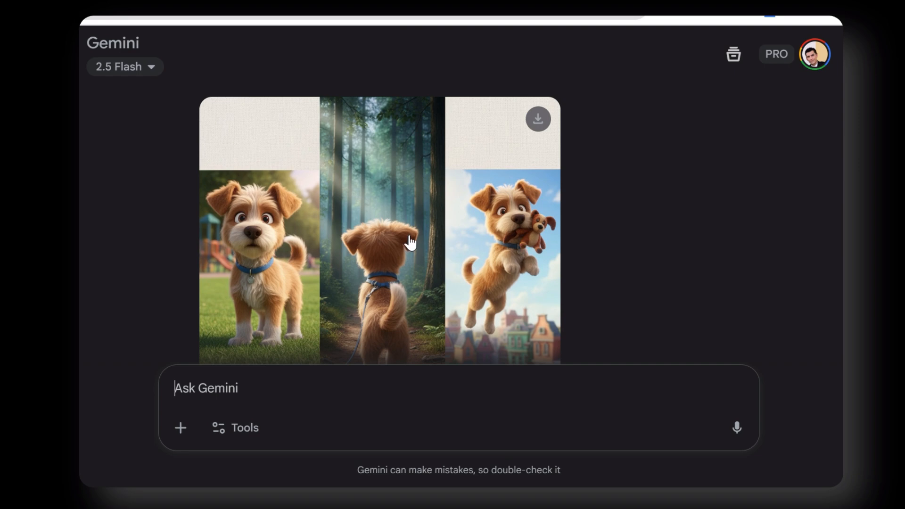
{"action": "scroll", "coordinate": [415, 259], "scroll_direction": "down", "scroll_amount": 3}
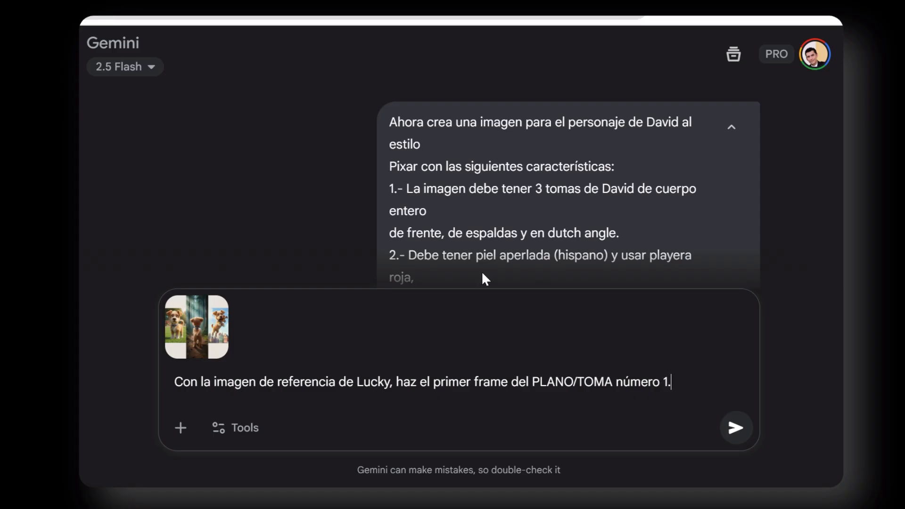
Reword the Lucky reference prompt to "genera la imagen del primer frame del PLANO/TOMA número 1" and submit it
{"action": "left_click_drag", "start_coordinate": [396, 381], "coordinate": [434, 382]}
{"action": "type", "text": "genera "}
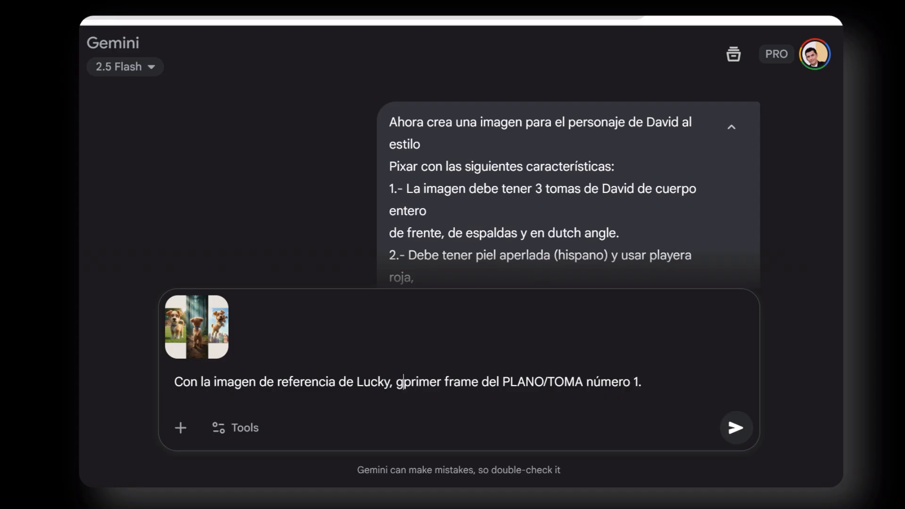
{"action": "type", "text": "la imagen del"}
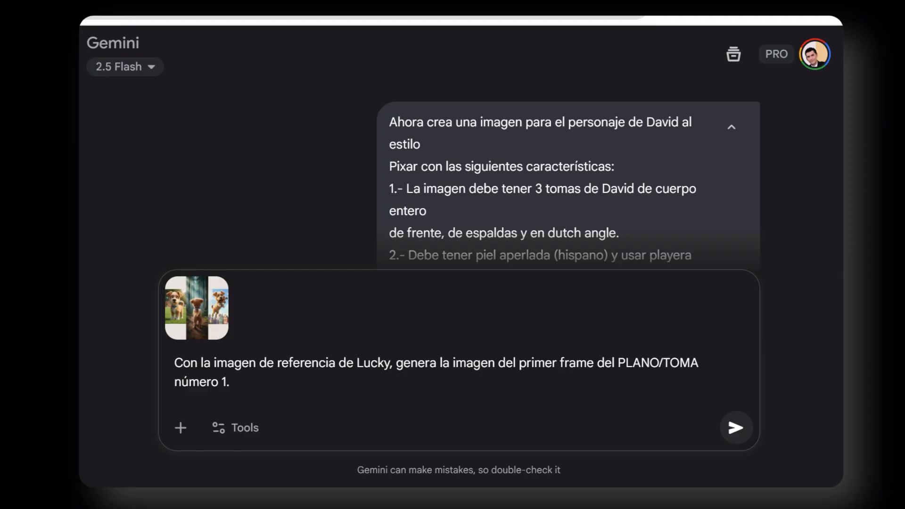
{"action": "left_click", "coordinate": [323, 381]}
{"action": "key", "text": "Return"}
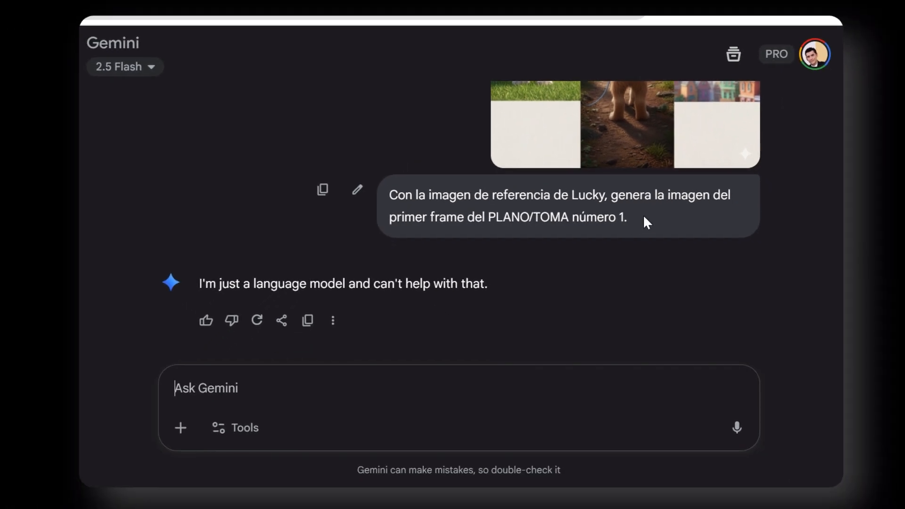
Review the PLANO/TOMA 1 prompt wording for Lucky under the park bench together with its generated image
{"action": "left_click_drag", "start_coordinate": [643, 215], "coordinate": [432, 207]}
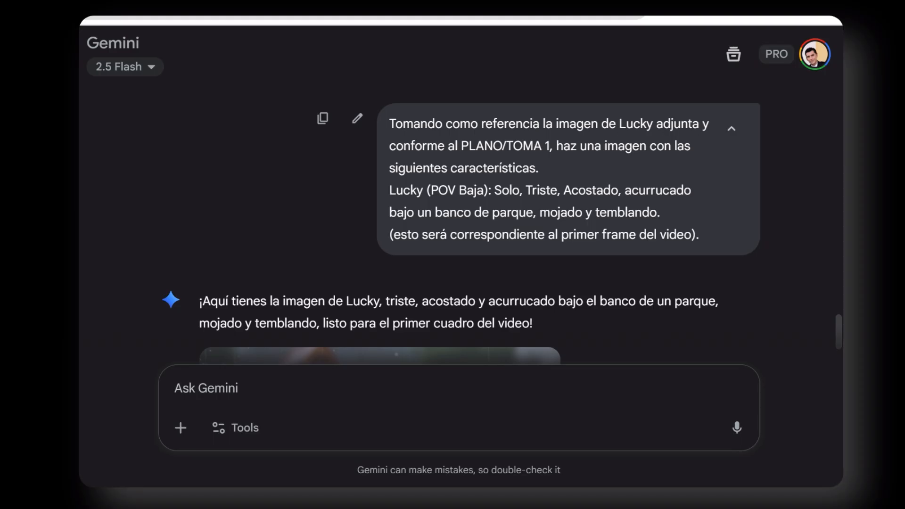
{"action": "left_click_drag", "start_coordinate": [701, 244], "coordinate": [539, 168]}
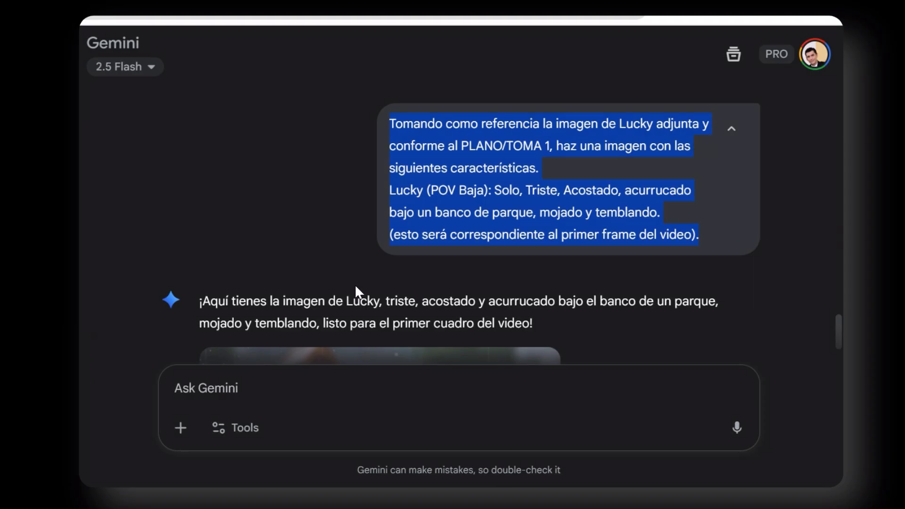
{"action": "scroll", "coordinate": [354, 284], "scroll_direction": "down", "scroll_amount": 6}
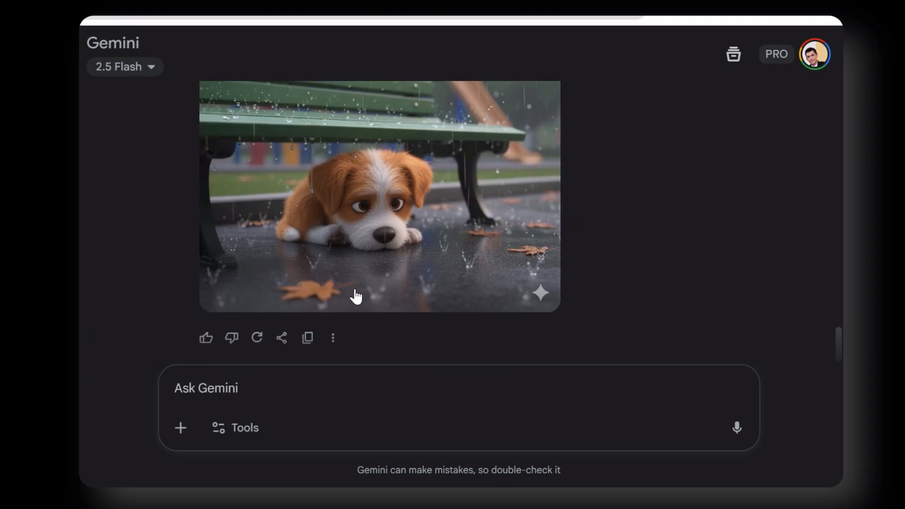
{"action": "scroll", "coordinate": [356, 297], "scroll_direction": "up", "scroll_amount": 6}
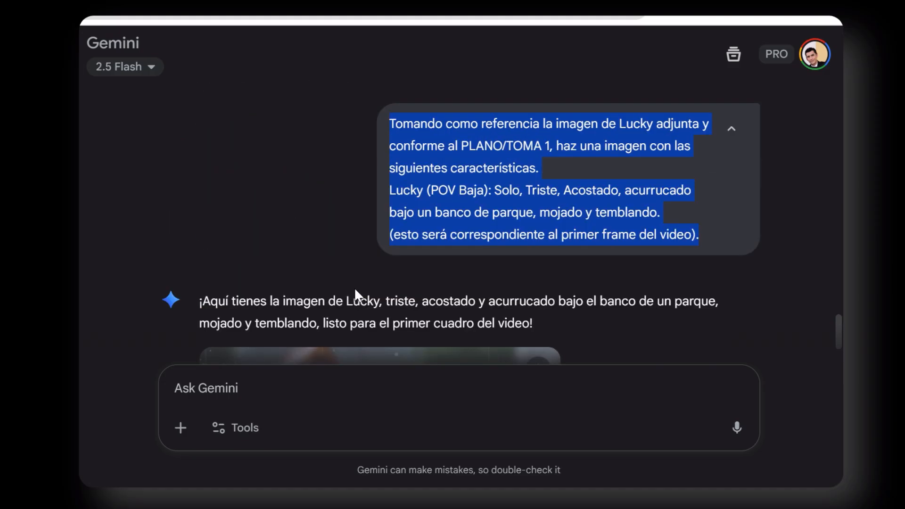
{"action": "left_click", "coordinate": [531, 199]}
{"action": "scroll", "coordinate": [533, 207], "scroll_direction": "down", "scroll_amount": 3}
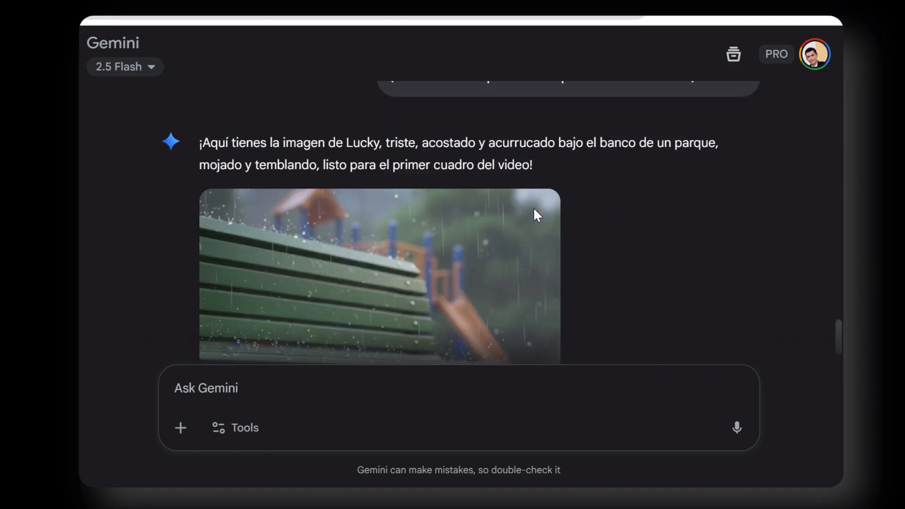
{"action": "scroll", "coordinate": [399, 264], "scroll_direction": "down", "scroll_amount": 2}
Compare Lucky's attached reference image with the generated park bench frames across the conversation
{"action": "scroll", "coordinate": [653, 216], "scroll_direction": "down", "scroll_amount": 10}
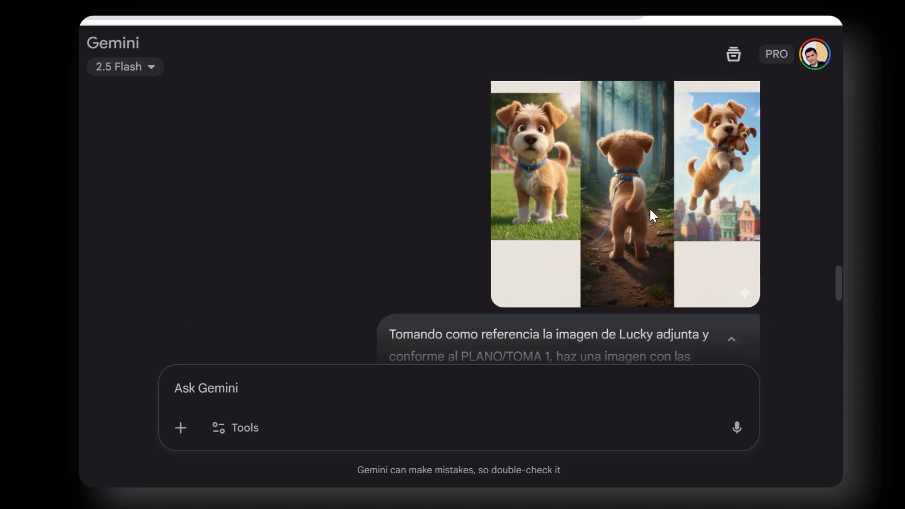
{"action": "scroll", "coordinate": [542, 197], "scroll_direction": "down", "scroll_amount": 8}
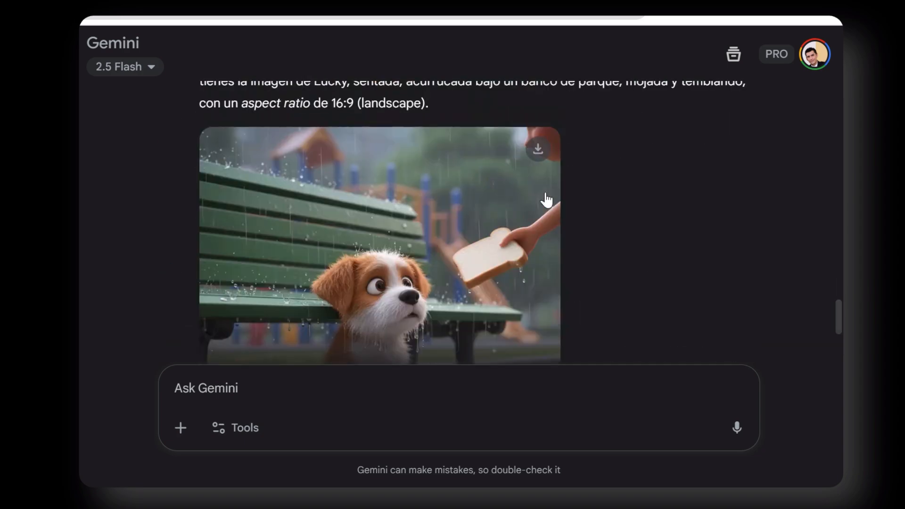
{"action": "scroll", "coordinate": [546, 200], "scroll_direction": "up", "scroll_amount": 2}
{"action": "scroll", "coordinate": [546, 199], "scroll_direction": "up", "scroll_amount": 2}
{"action": "scroll", "coordinate": [546, 199], "scroll_direction": "down", "scroll_amount": 2}
{"action": "left_click_drag", "start_coordinate": [839, 341], "coordinate": [839, 340]}
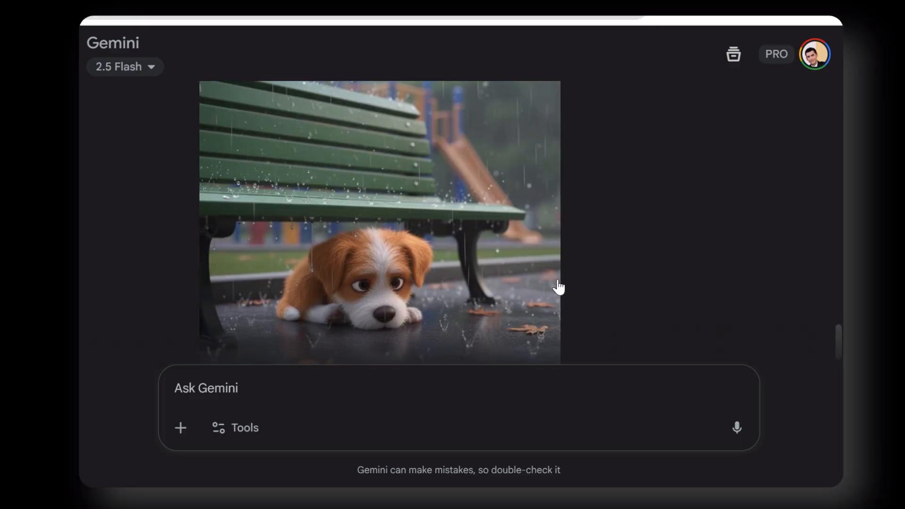
{"action": "scroll", "coordinate": [558, 286], "scroll_direction": "up", "scroll_amount": 8}
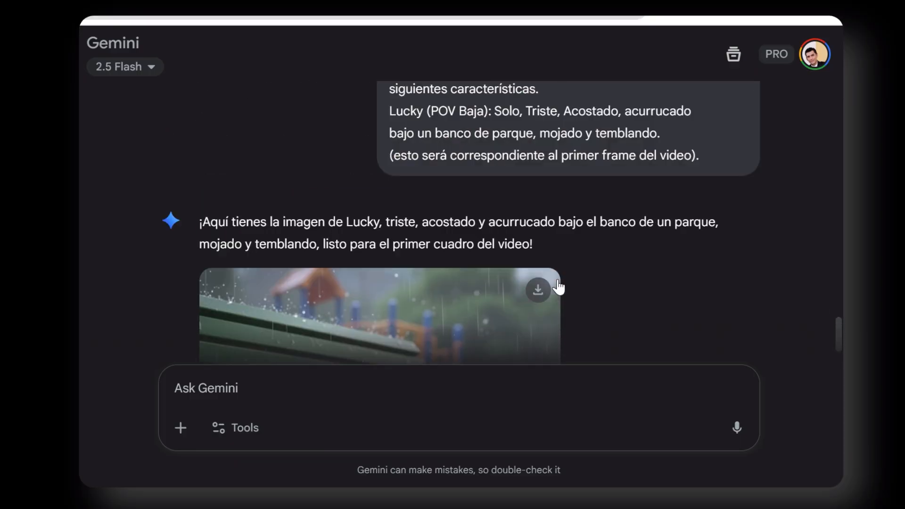
{"action": "scroll", "coordinate": [558, 287], "scroll_direction": "down", "scroll_amount": 3}
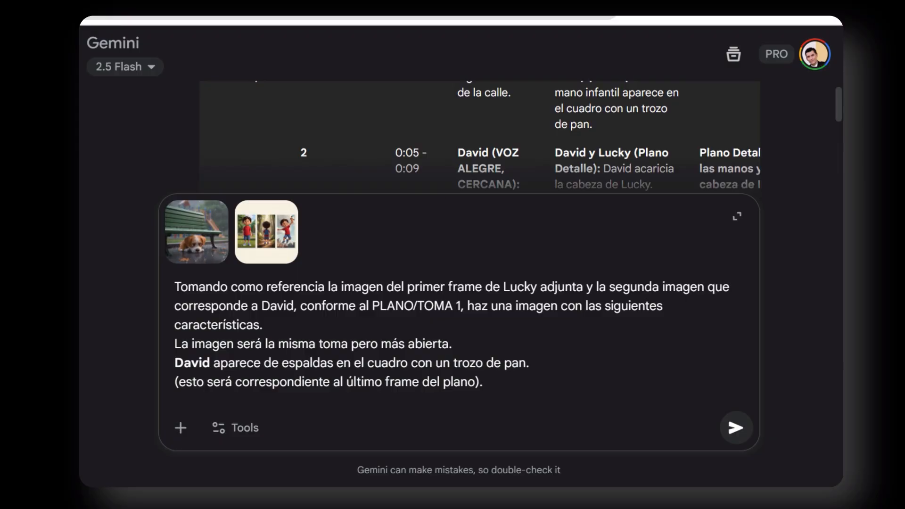
Specify in the last-frame prompt that David is "3 veces más grande que Lucky" and submit it with both reference images
{"action": "left_click", "coordinate": [511, 384]}
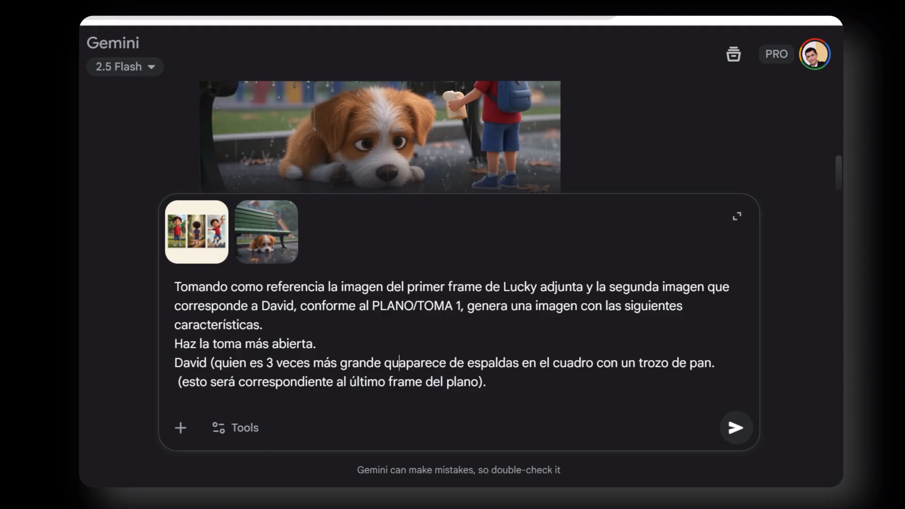
{"action": "type", "text": "Lucky)"}
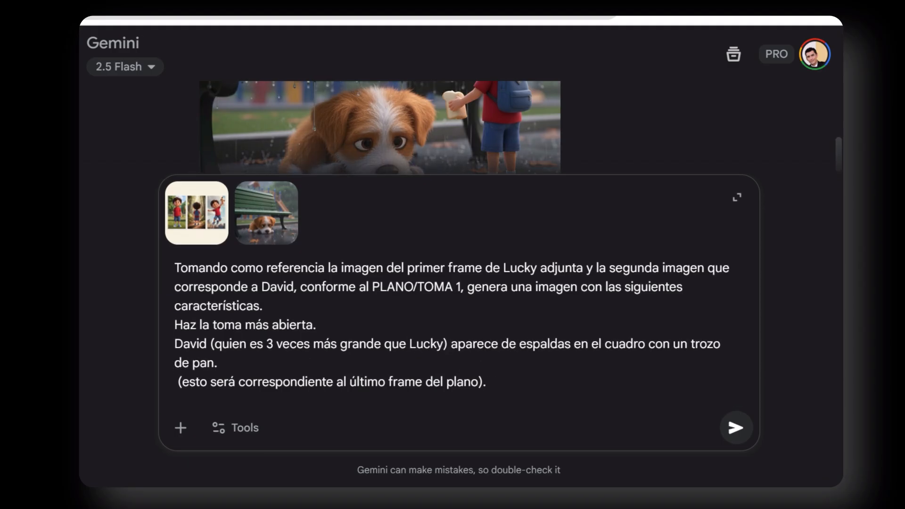
{"action": "key", "text": "Return"}
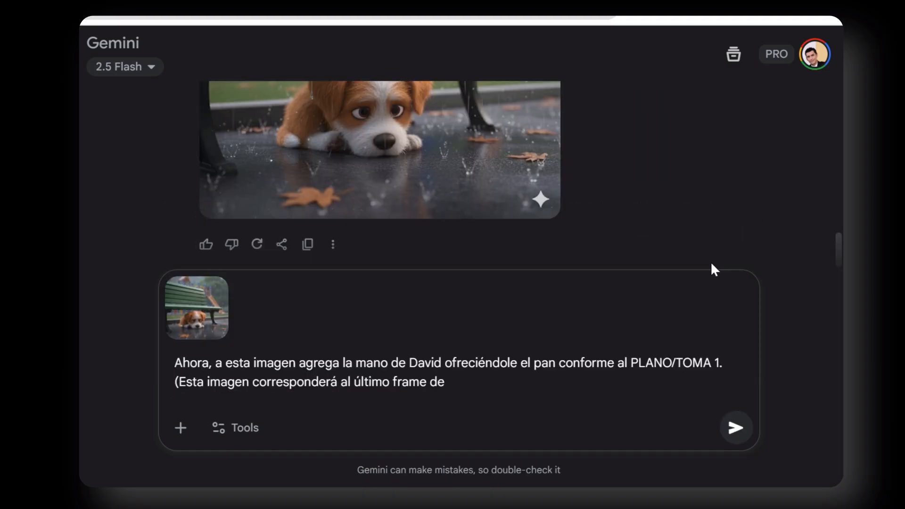
Complete and submit the prompt adding David's hand offering bread to the bench image as the last frame "del plano"
{"action": "type", "text": "l plano"}
{"action": "key", "text": "Return"}
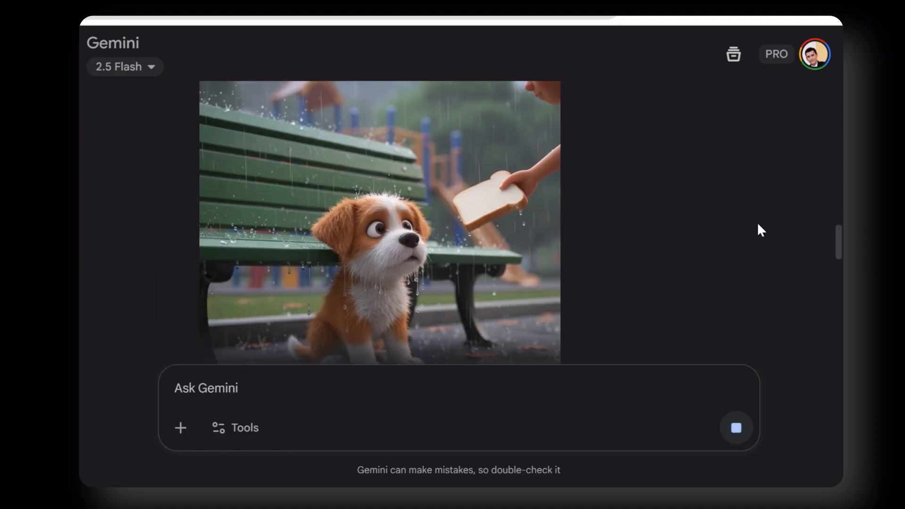
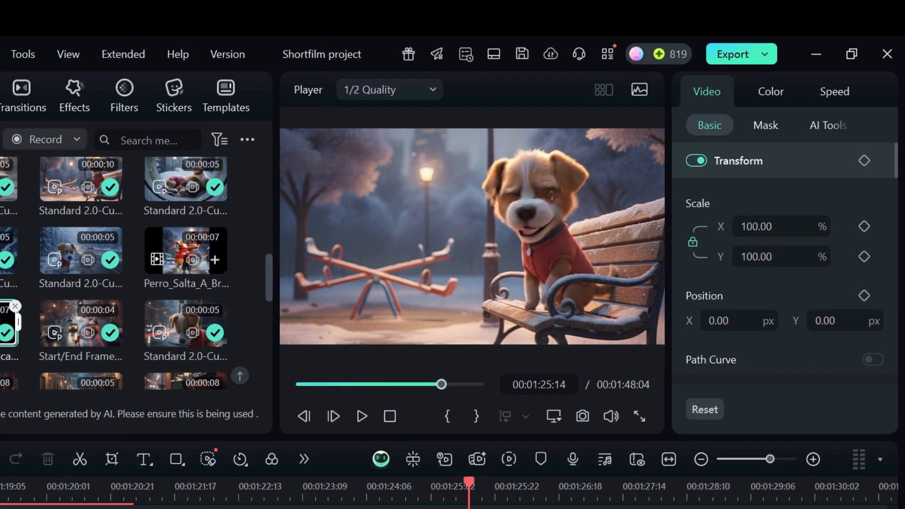
Switch to Wondershare Filmora, examine the short film's video and audio tracks along the timeline, and play the film from the start
{"action": "left_click_drag", "start_coordinate": [614, 453], "coordinate": [532, 452]}
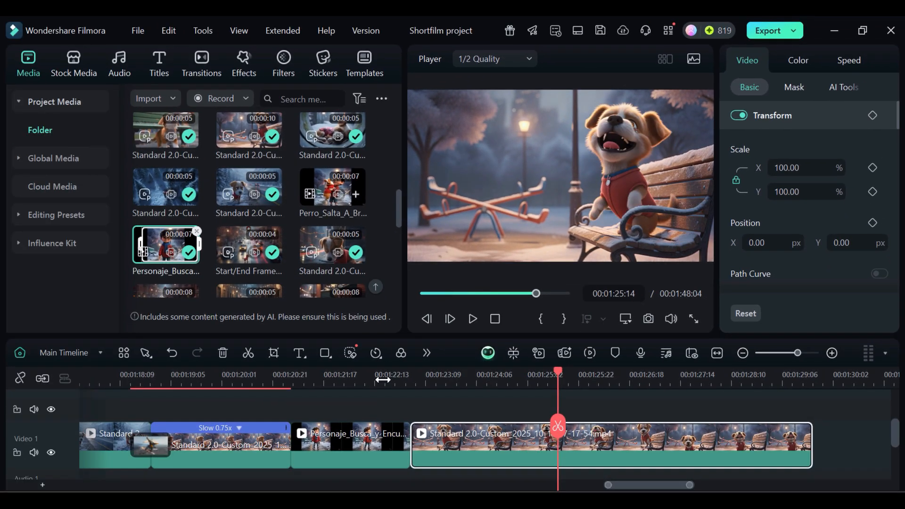
{"action": "left_click", "coordinate": [241, 491]}
{"action": "left_click", "coordinate": [362, 415]}
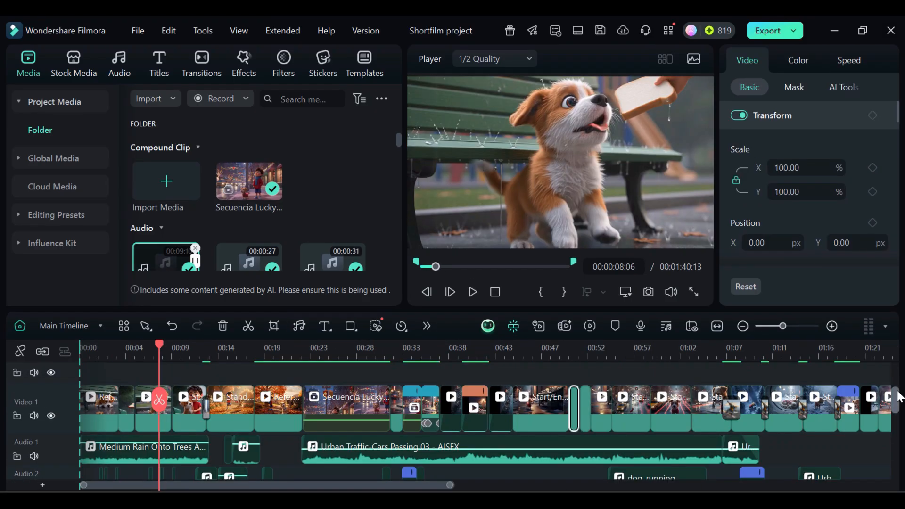
{"action": "scroll", "coordinate": [896, 409], "scroll_direction": "down", "scroll_amount": 3}
{"action": "left_click_drag", "start_coordinate": [897, 409], "coordinate": [895, 430]}
{"action": "mouse_move", "coordinate": [429, 487]}
{"action": "left_mouse_down"}
{"action": "mouse_move", "coordinate": [548, 488]}
{"action": "mouse_move", "coordinate": [444, 485]}
{"action": "left_mouse_up"}
{"action": "scroll", "coordinate": [473, 413], "scroll_direction": "up", "scroll_amount": 3}
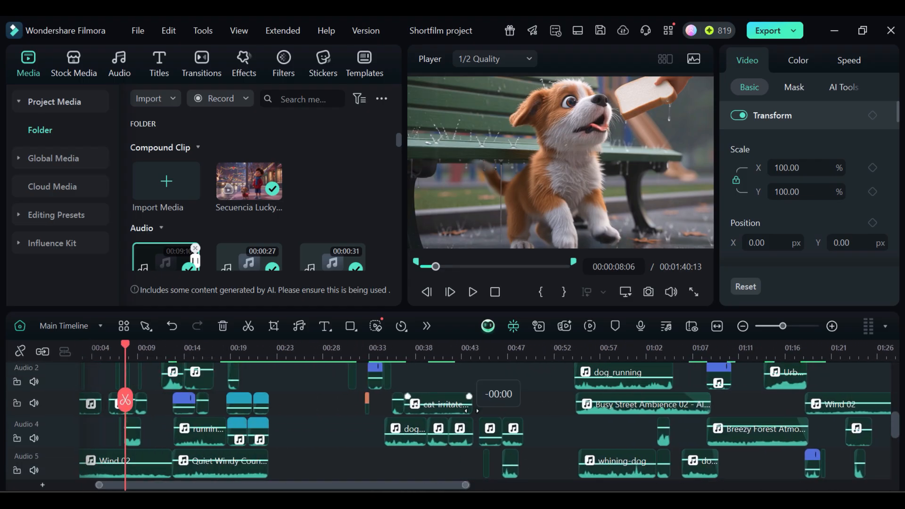
{"action": "left_click_drag", "start_coordinate": [414, 346], "coordinate": [459, 344]}
{"action": "scroll", "coordinate": [570, 417], "scroll_direction": "up", "scroll_amount": 3}
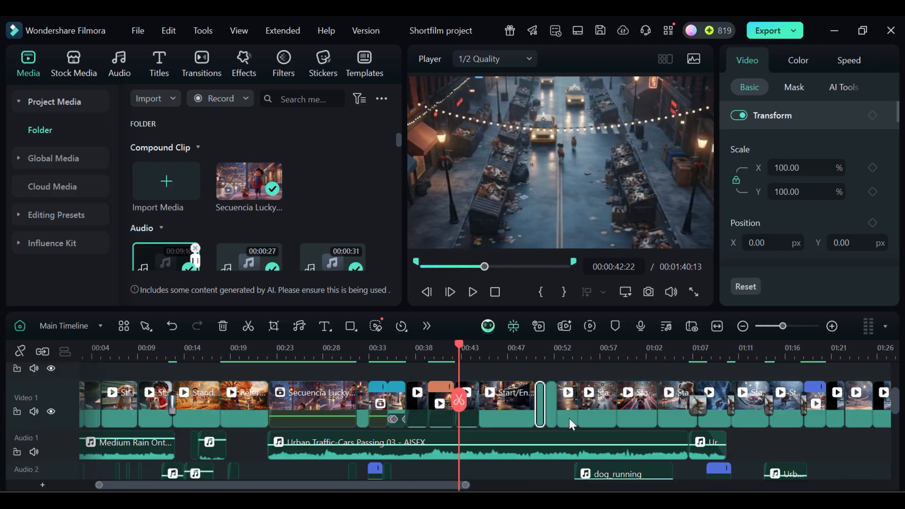
{"action": "scroll", "coordinate": [570, 422], "scroll_direction": "up", "scroll_amount": 2}
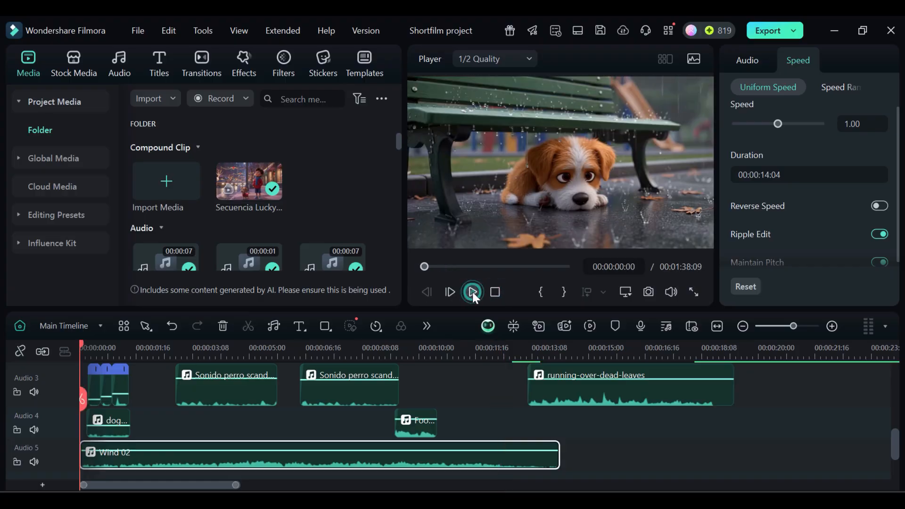
{"action": "left_click", "coordinate": [472, 292]}
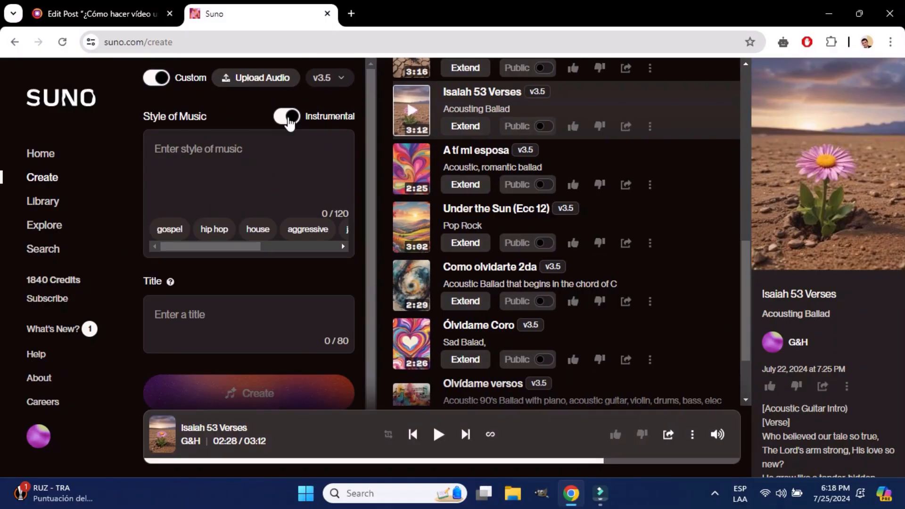
In Suno, create an instrumental titled "En Mi Home Studio Channel" styled as a Hard Rock song with electric guitar motive where "en mi home studio" fits
{"action": "type", "text": "Ha"}
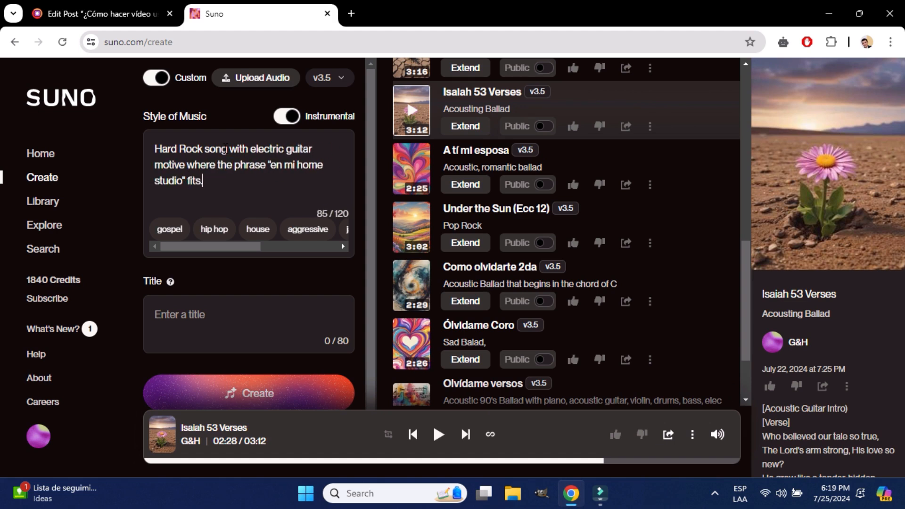
{"action": "type", "text": "Channel"}
{"action": "key", "text": "Return"}
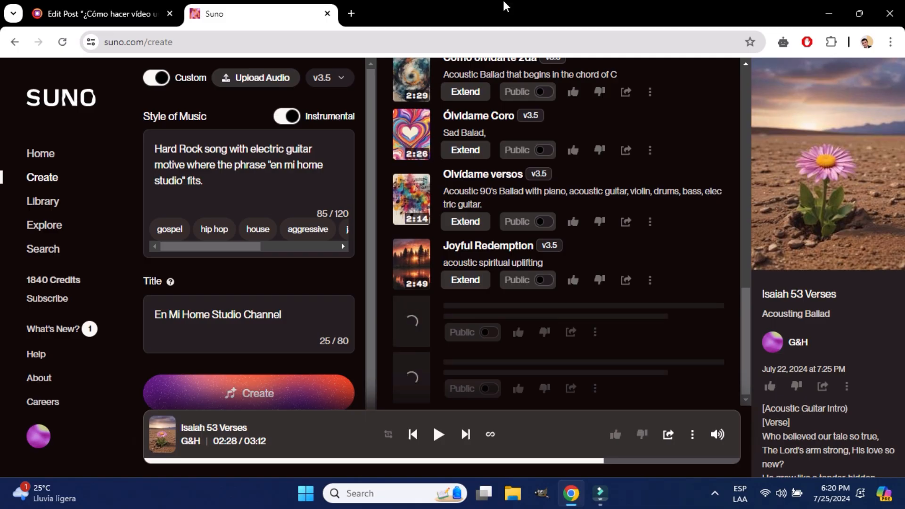
{"action": "left_click", "coordinate": [411, 334]}
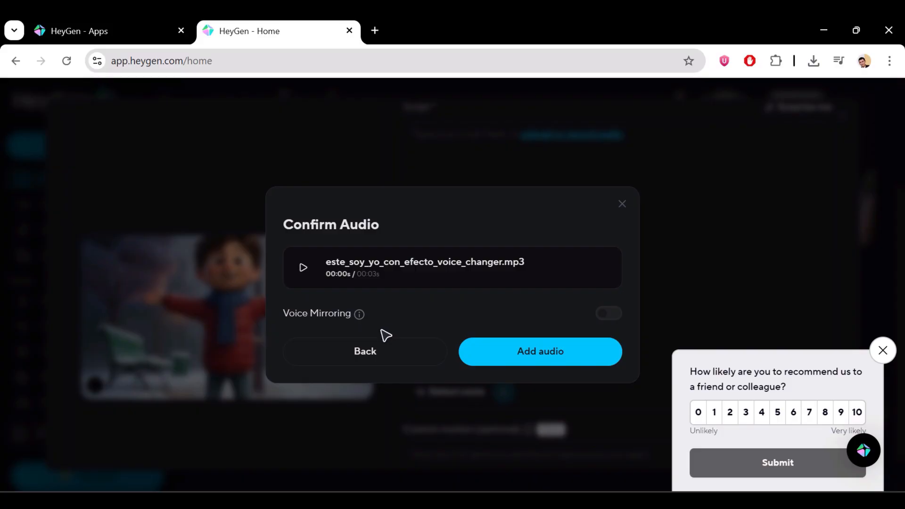
Generate the boy's avatar video using the audio este_soy_yo_con_efecto_voice_changer.mp3 and the Excited and Emotive custom motion
{"action": "left_click", "coordinate": [474, 364]}
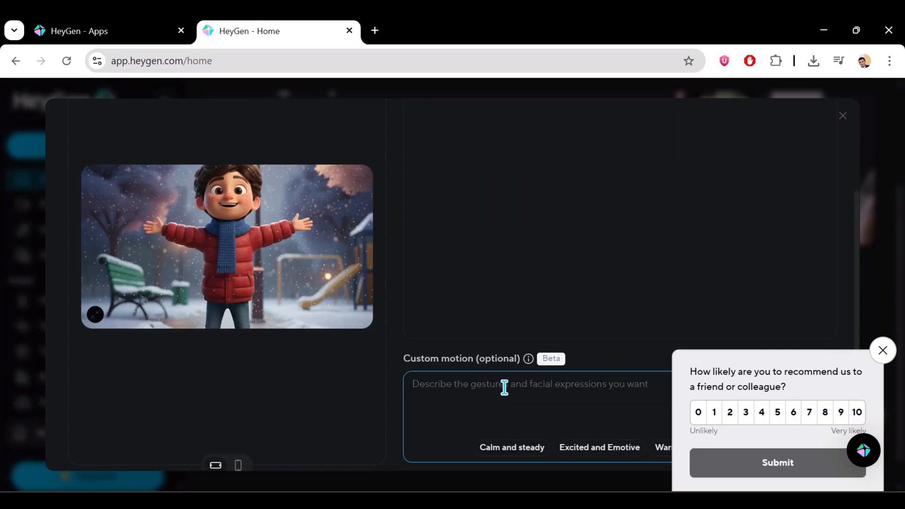
{"action": "left_click", "coordinate": [593, 450]}
{"action": "scroll", "coordinate": [518, 412], "scroll_direction": "down", "scroll_amount": 2}
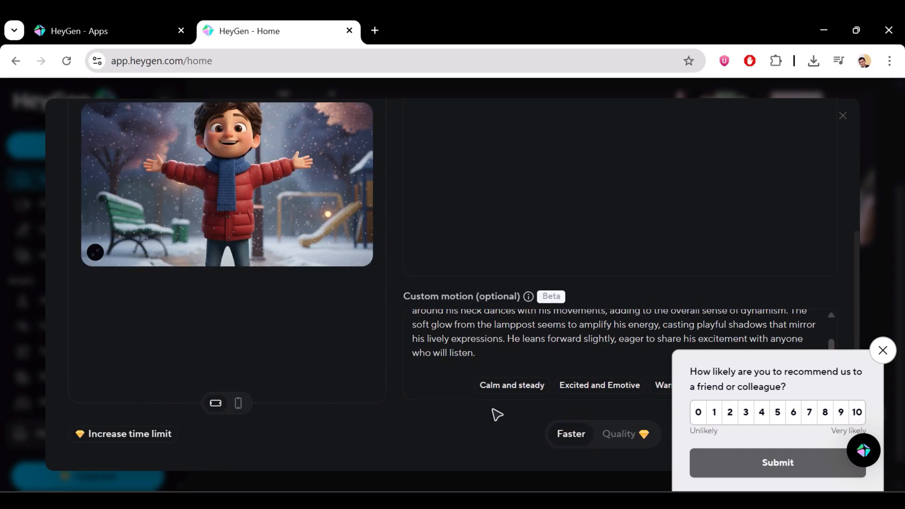
{"action": "key", "text": "ctrl+minus"}
{"action": "key", "text": "ctrl+minus"}
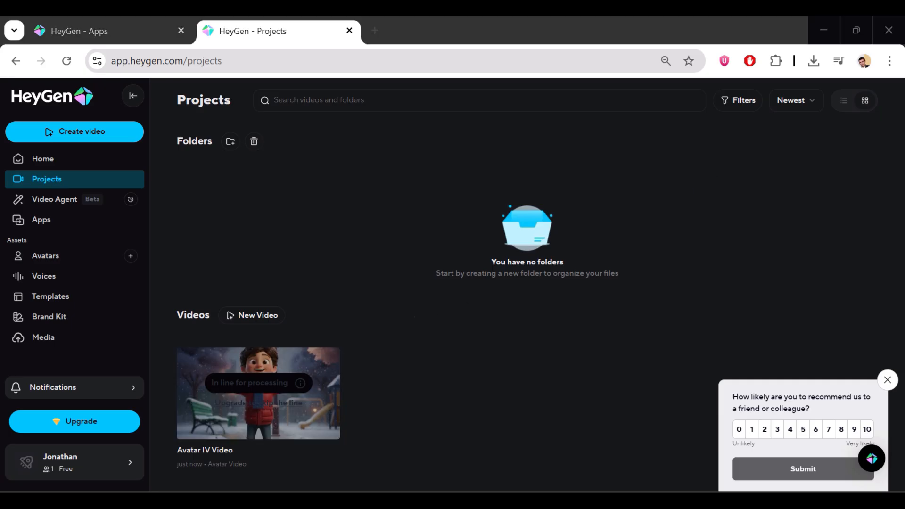
Open the generated Avatar IV Video from the projects and play it
{"action": "left_click", "coordinate": [269, 392]}
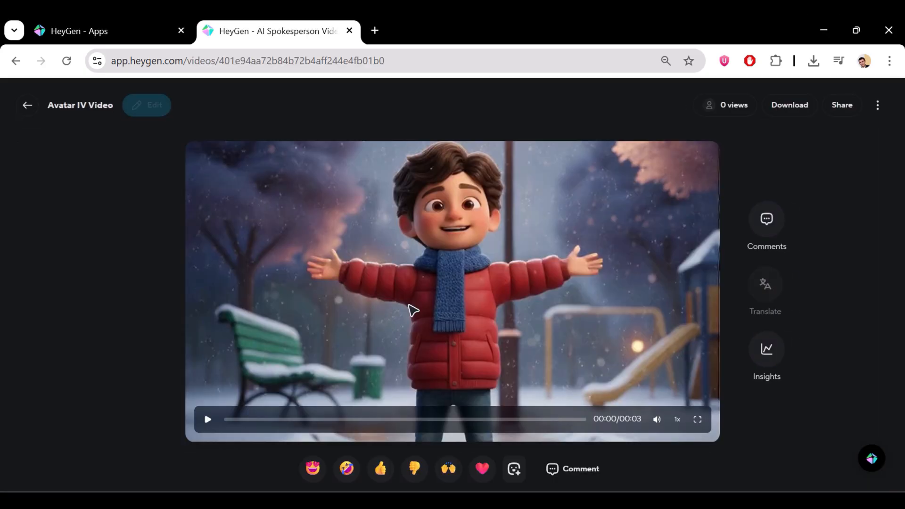
{"action": "left_click", "coordinate": [208, 419]}
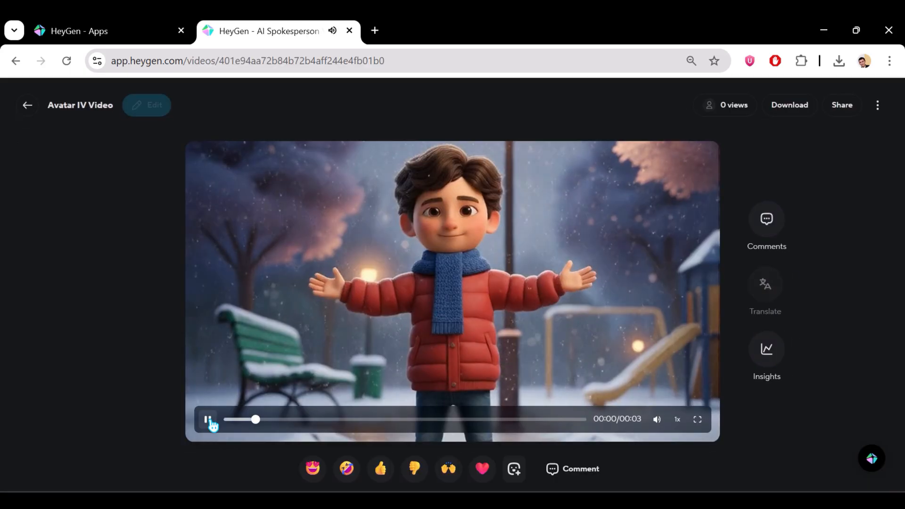
{"action": "left_click", "coordinate": [790, 410]}
{"action": "left_click", "coordinate": [208, 420]}
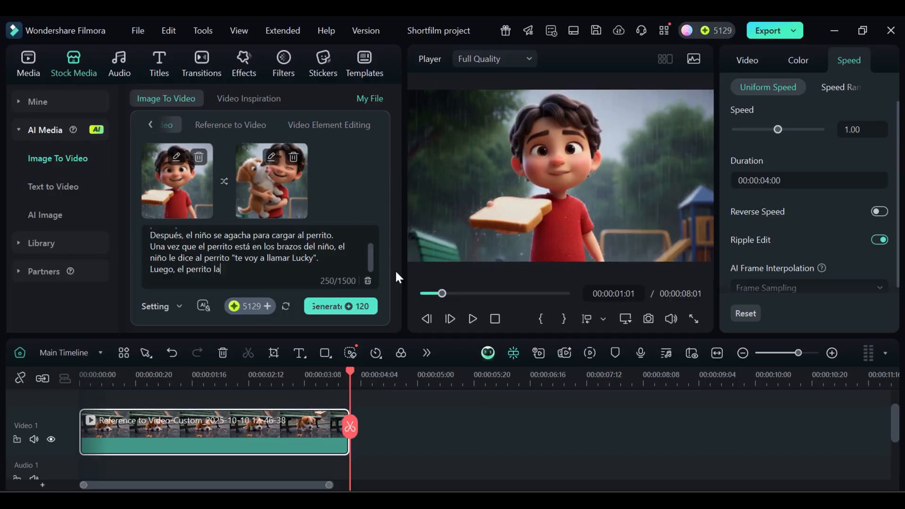
Switch to Wondershare Filmora and continue the last sentence of the image-to-video prompt with "Luego, el perrito lame la mejil"
{"action": "type", "text": "me la mejil"}
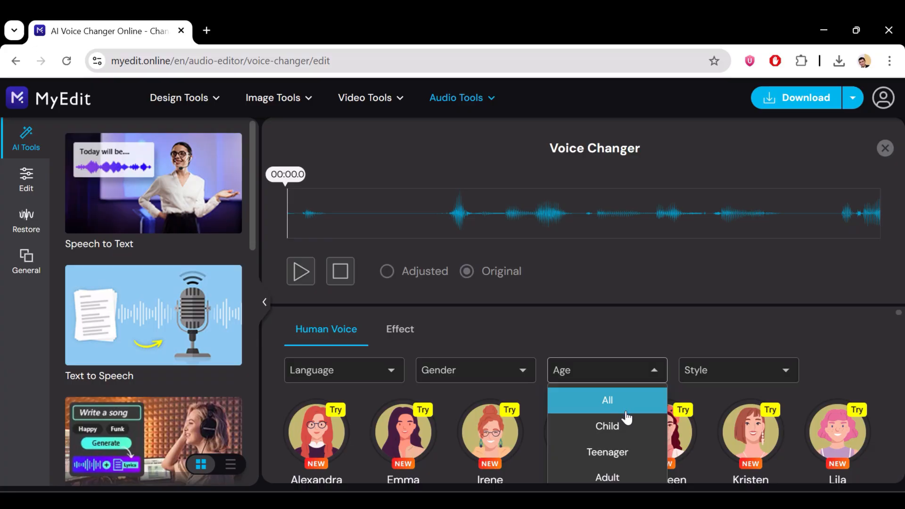
Switch to MyEdit's Voice Changer, filter the human voices by Child age, and apply the Carson Price voice to the entire clip
{"action": "left_click", "coordinate": [628, 427]}
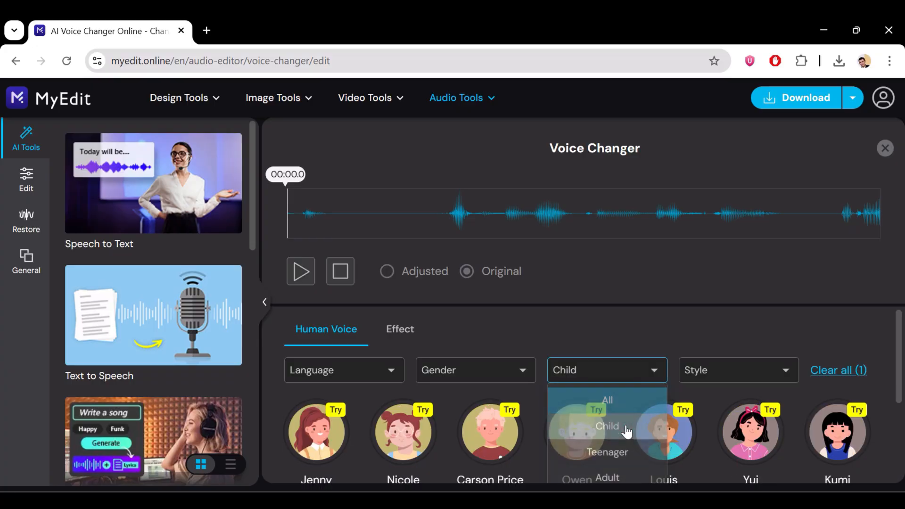
{"action": "scroll", "coordinate": [707, 391], "scroll_direction": "down", "scroll_amount": 2}
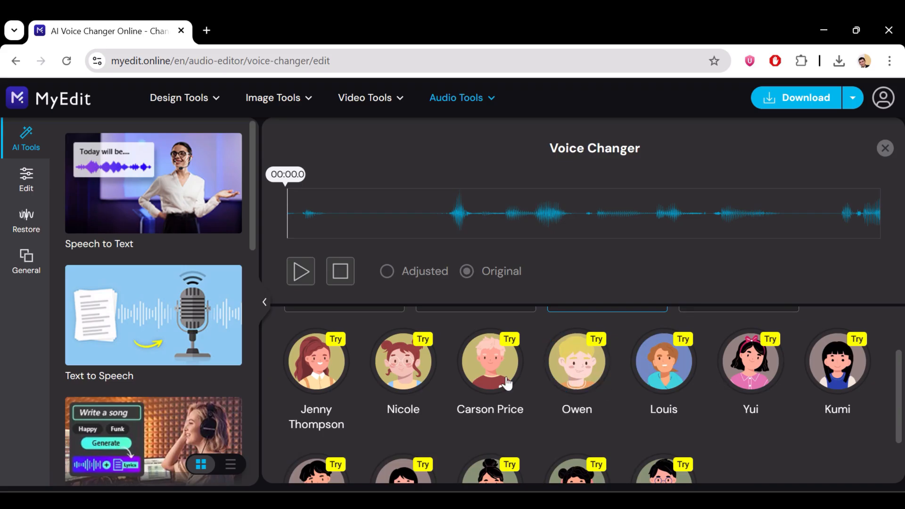
{"action": "left_click", "coordinate": [489, 374]}
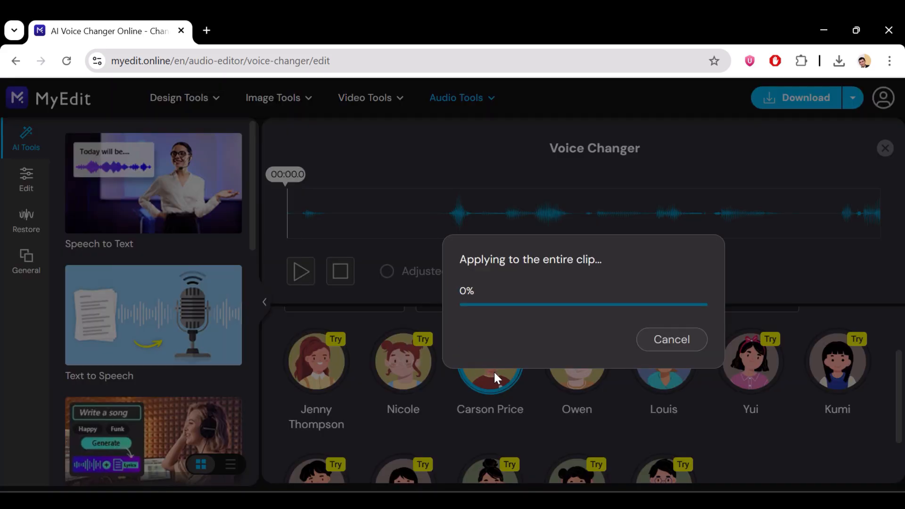